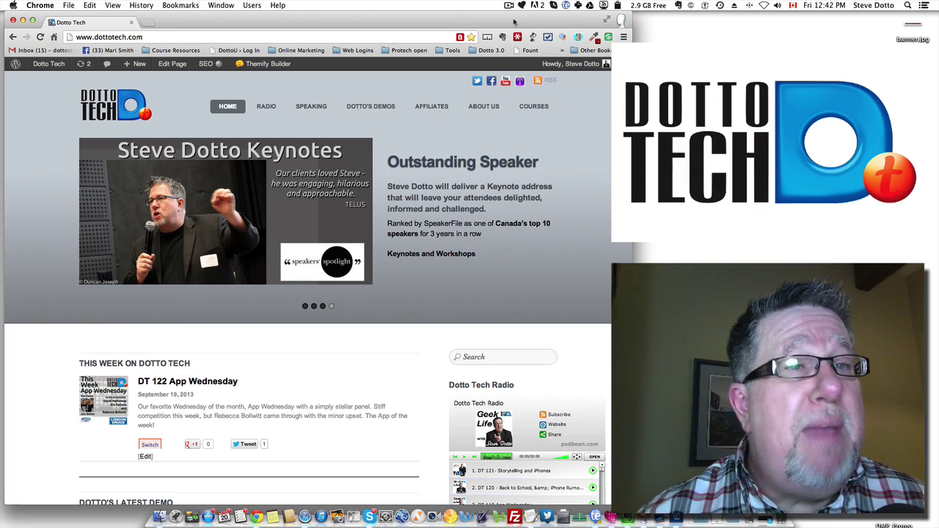
Step: Step through the HootSuite, Photoshop Elements and Keynote Spaces, then open Mission Control
key(ctrl+Right)
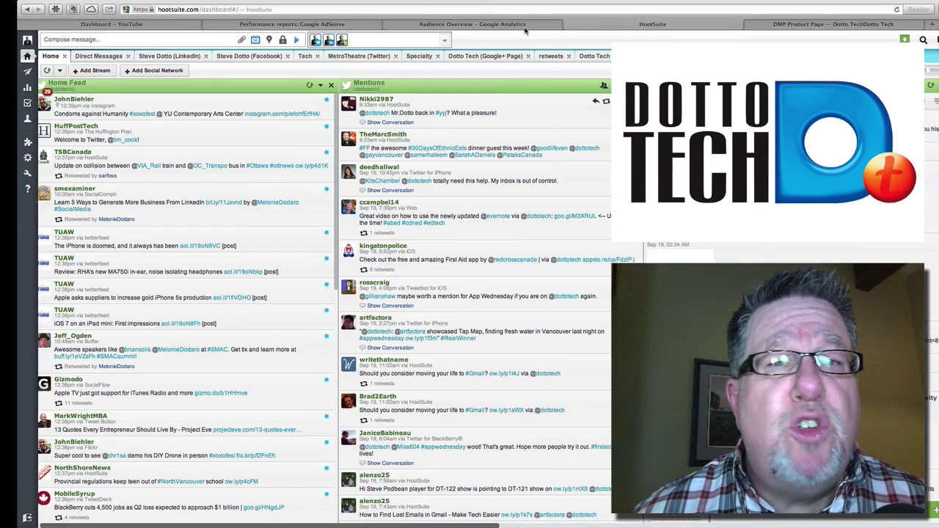
key(ctrl+Right)
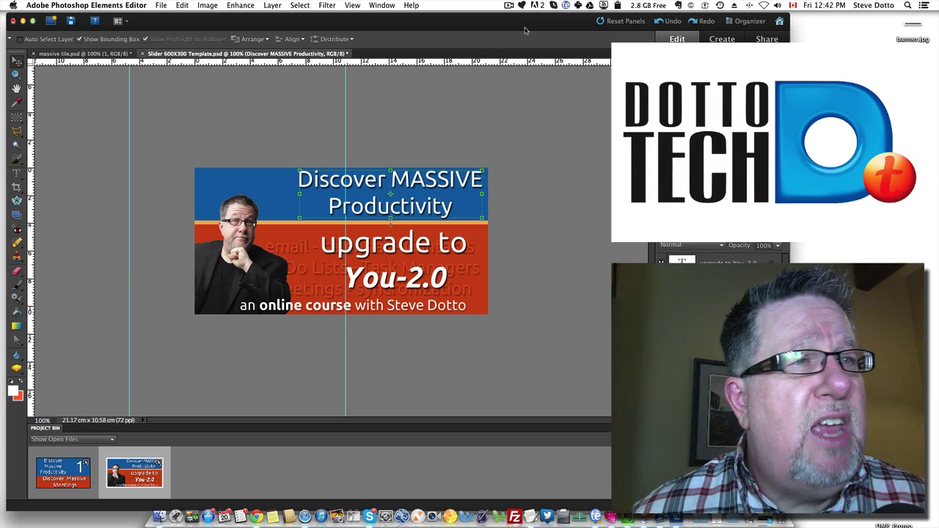
key(ctrl+Right)
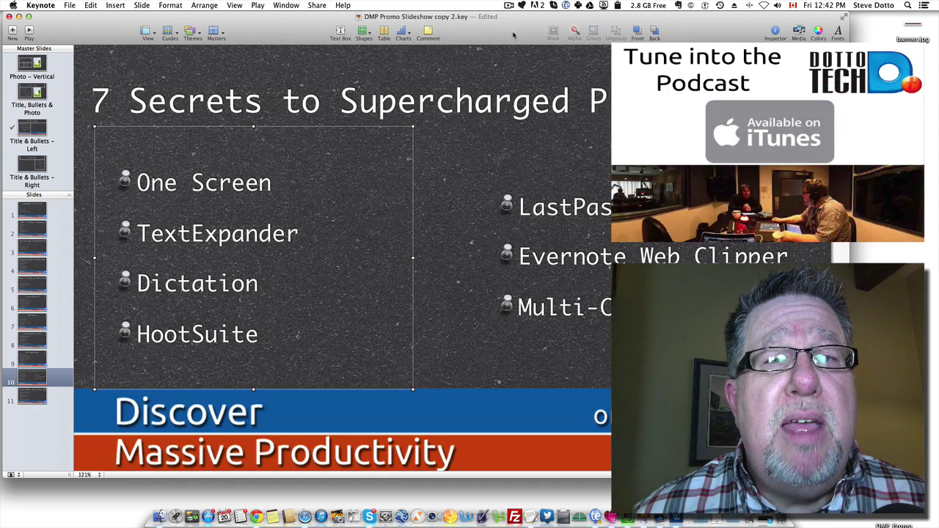
key(ctrl+Up)
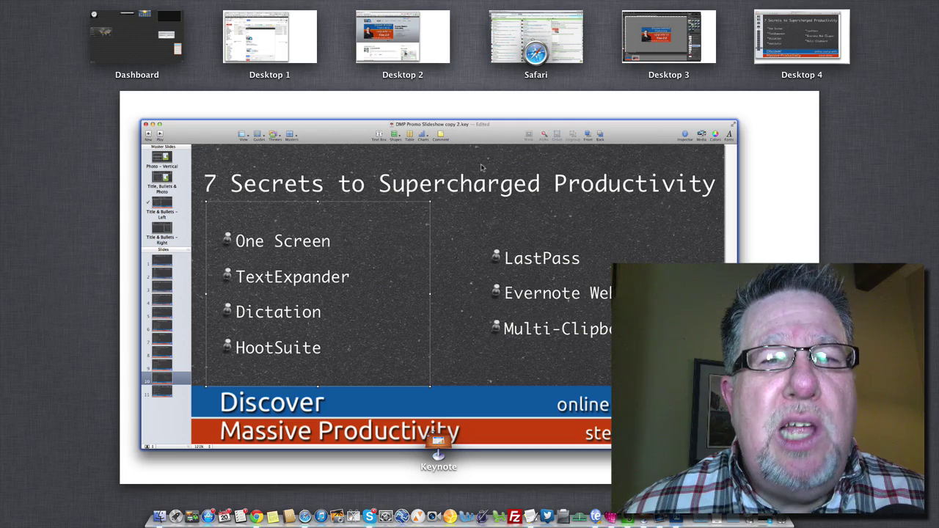
Step: Choose the browser desktop in Mission Control to return to the Gmail draft
click(561, 44)
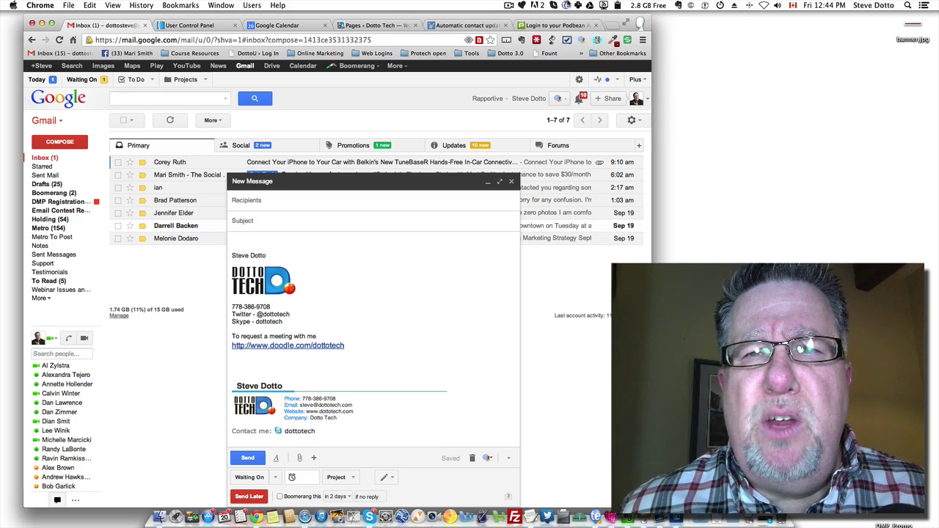
click(566, 5)
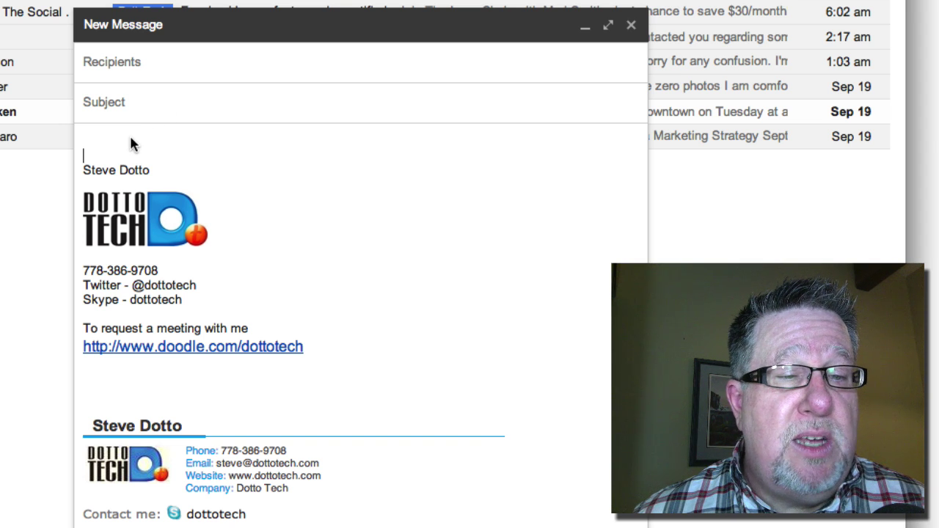
click(118, 147)
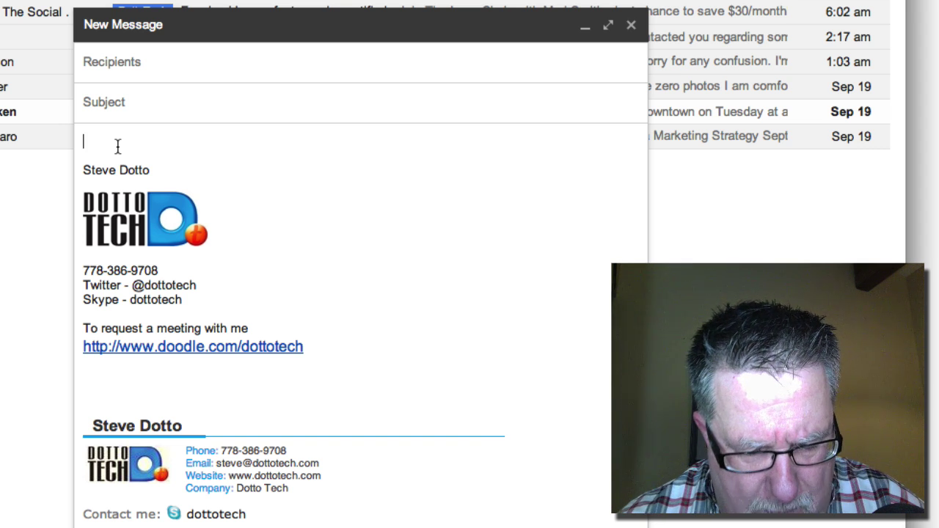
text(#lo)
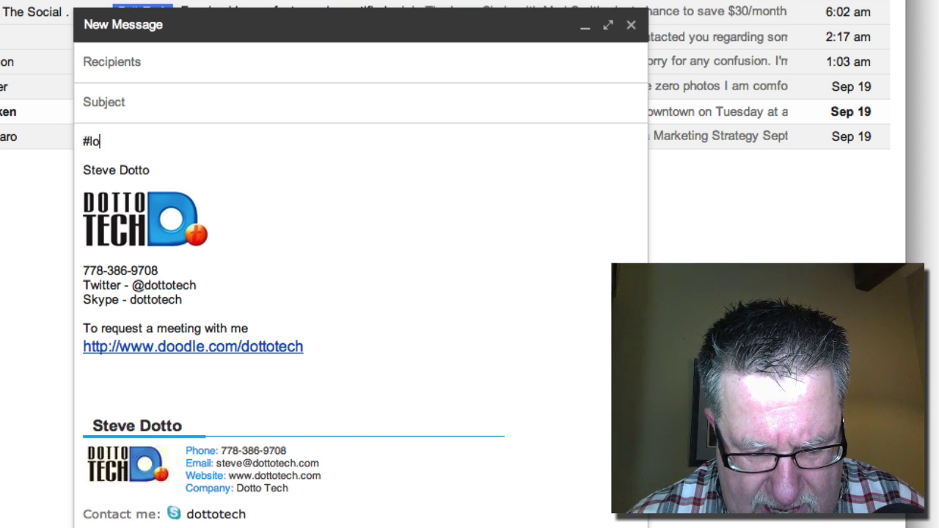
text(gin)
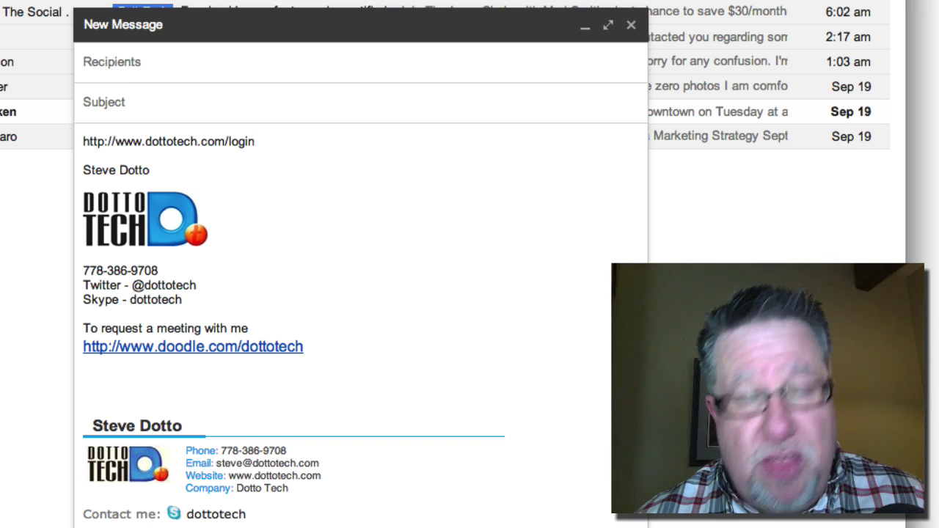
key(Return)
key(Return)
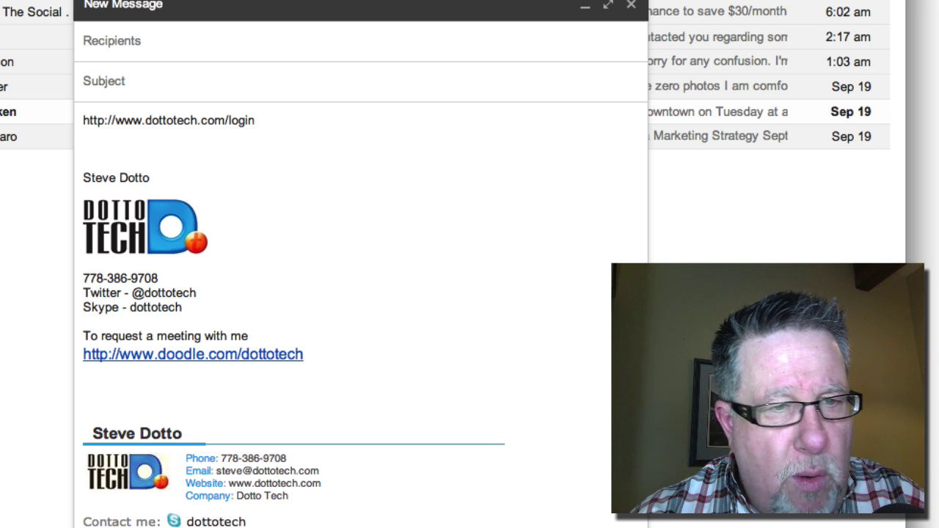
Step: Enter 'te' below the login address so TextExpander expands it to 'the'
text(t)
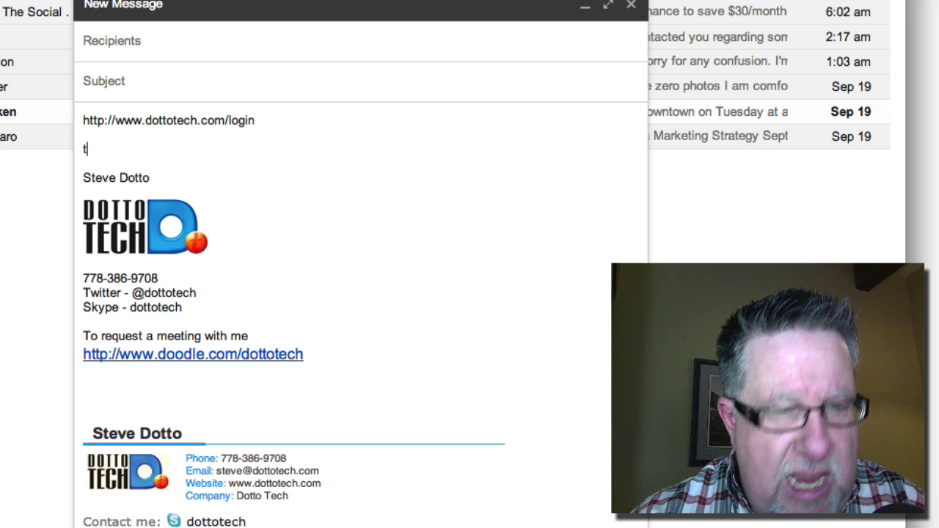
text(e)
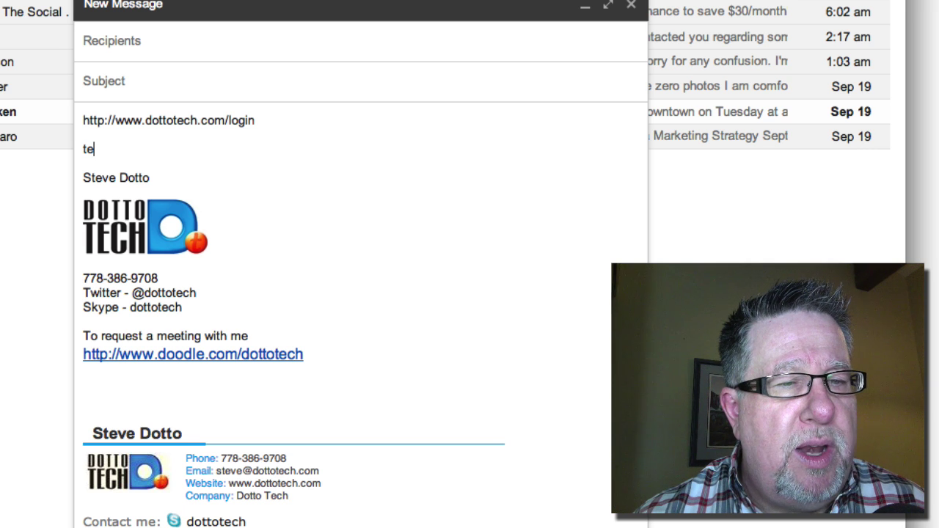
key(BackSpace)
key(BackSpace)
text(the)
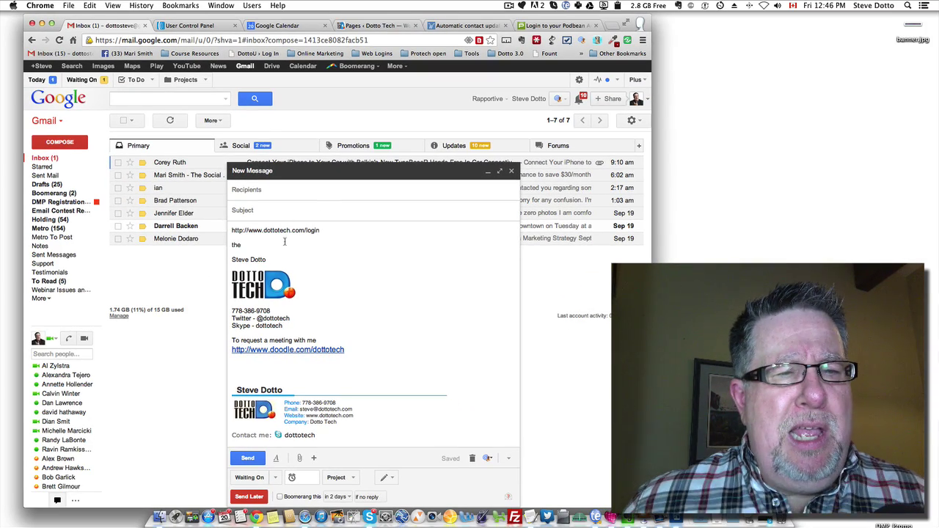
Step: Delete the login address and the word 'the' from the message body
drag(240, 245, 229, 230)
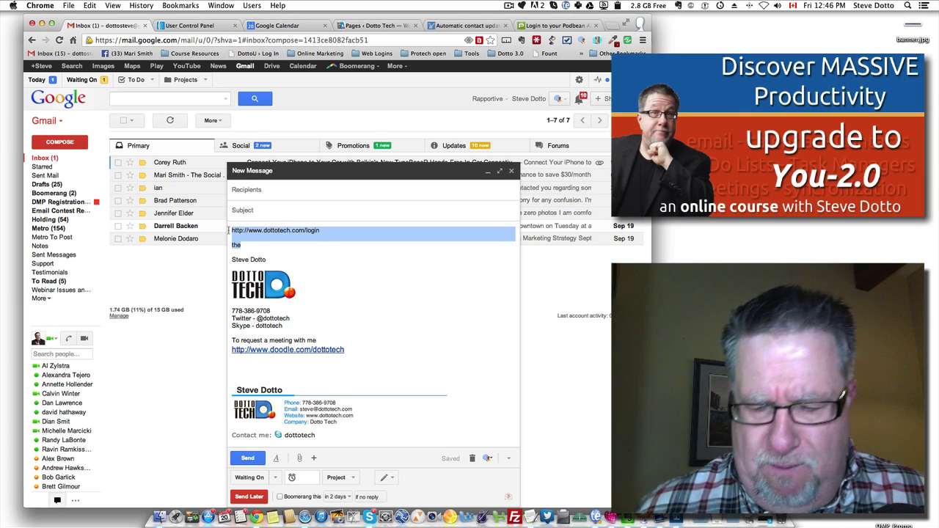
key(BackSpace)
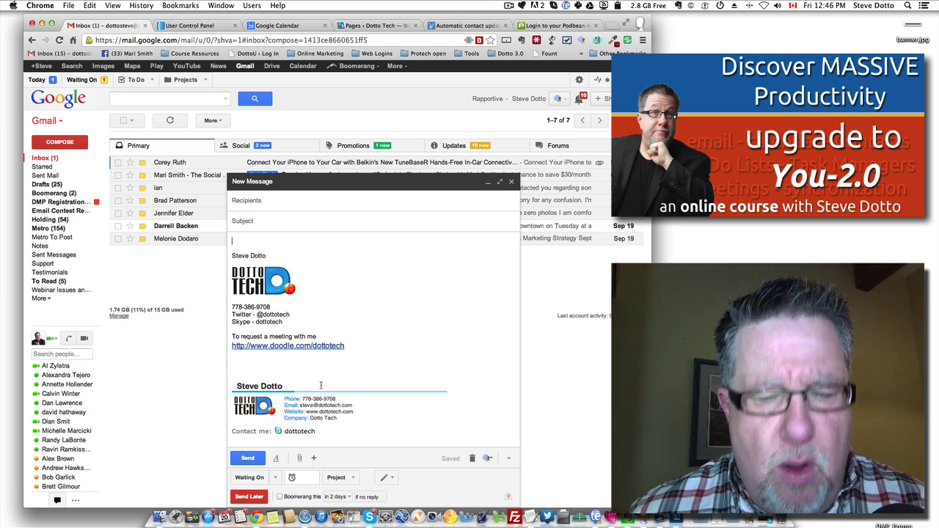
click(386, 518)
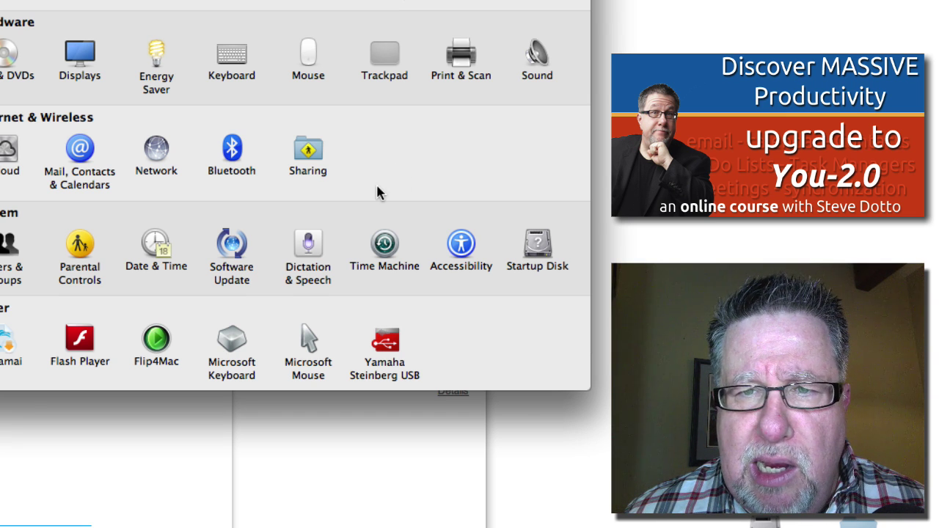
click(308, 253)
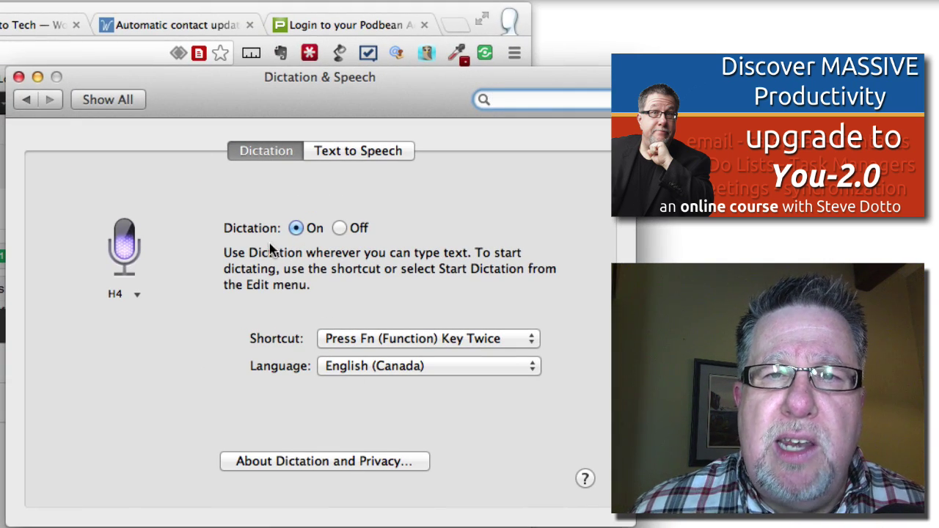
click(18, 77)
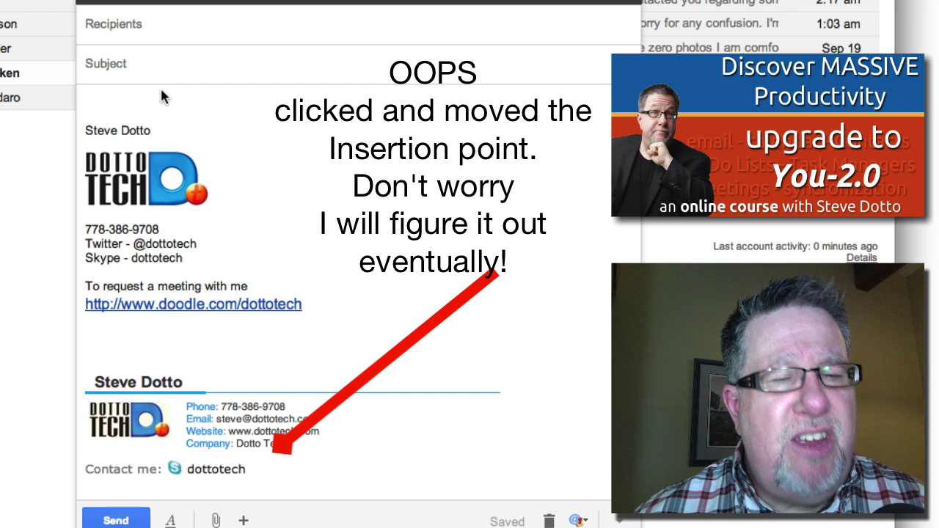
Step: Start macOS Dictation in the empty Gmail message body
key(fn)
key(fn)
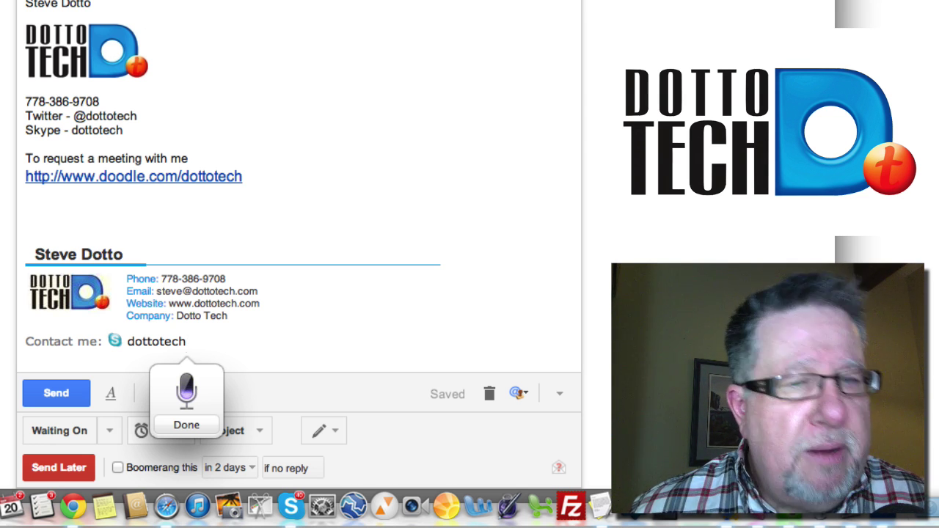
Step: Stop dictation after the greeting paragraph and select the dictated text
key(fn)
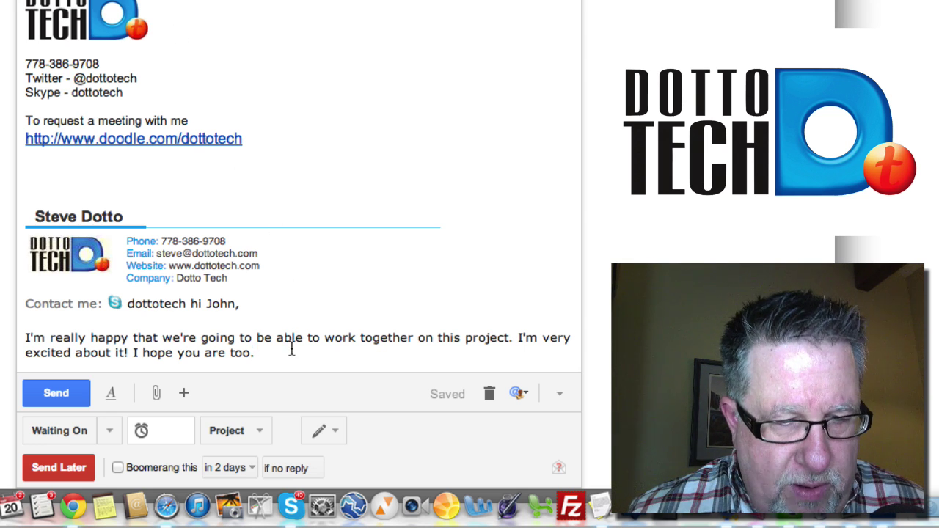
drag(255, 353, 25, 337)
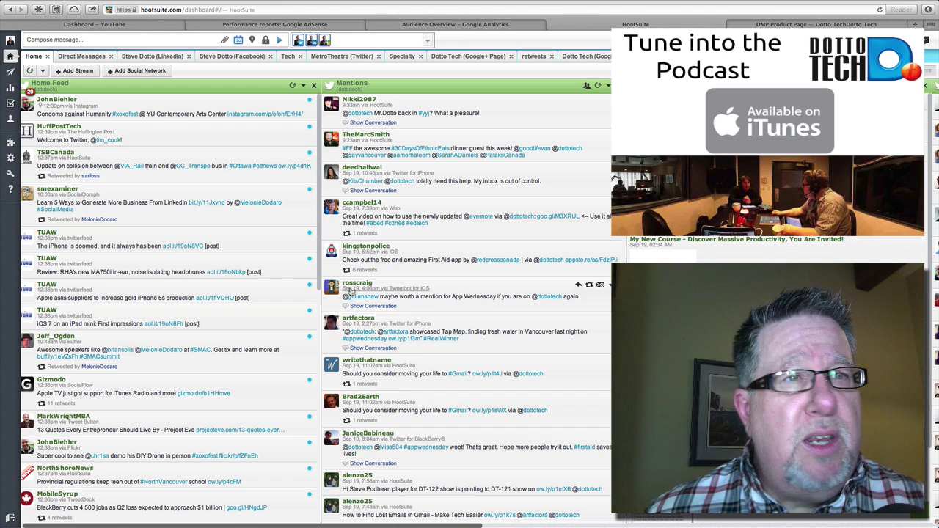
mouse_move(9, 79)
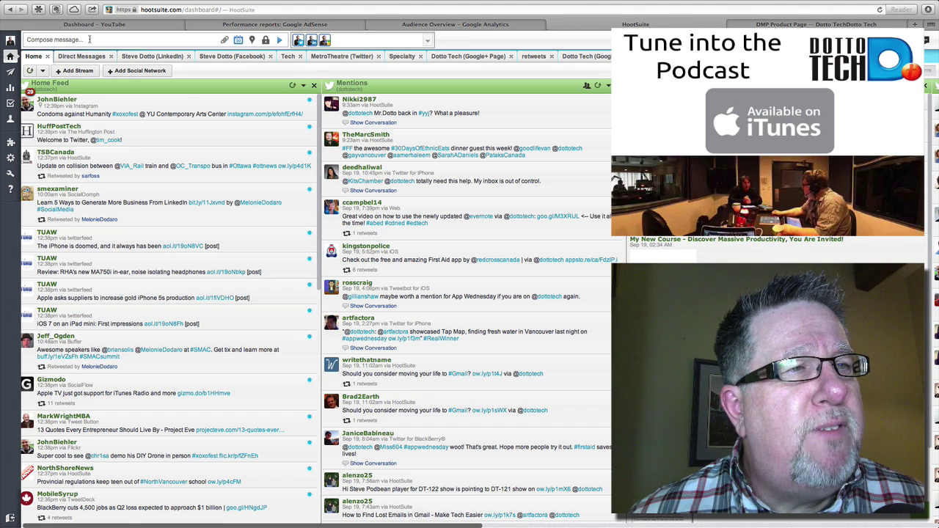
click(90, 38)
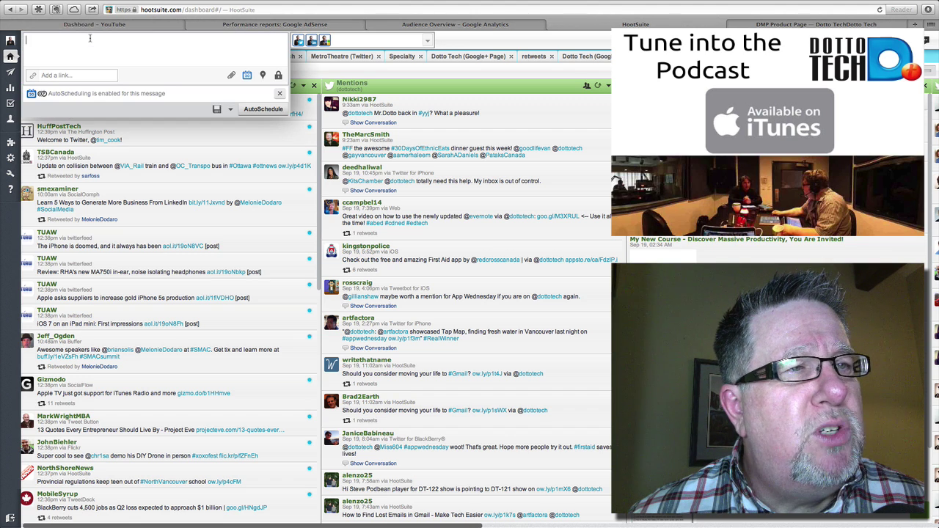
click(308, 42)
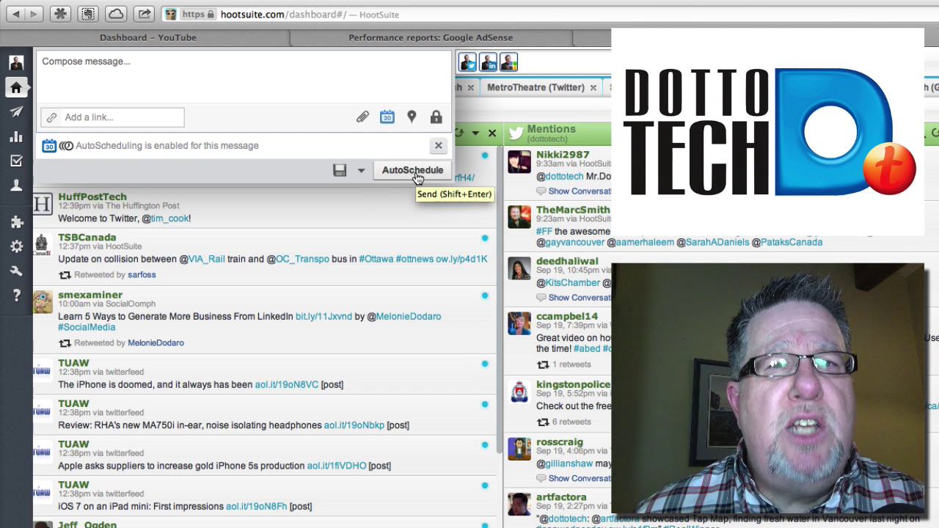
Step: Review today's two scheduled posts in HootSuite Publisher, then return to Streams
click(24, 116)
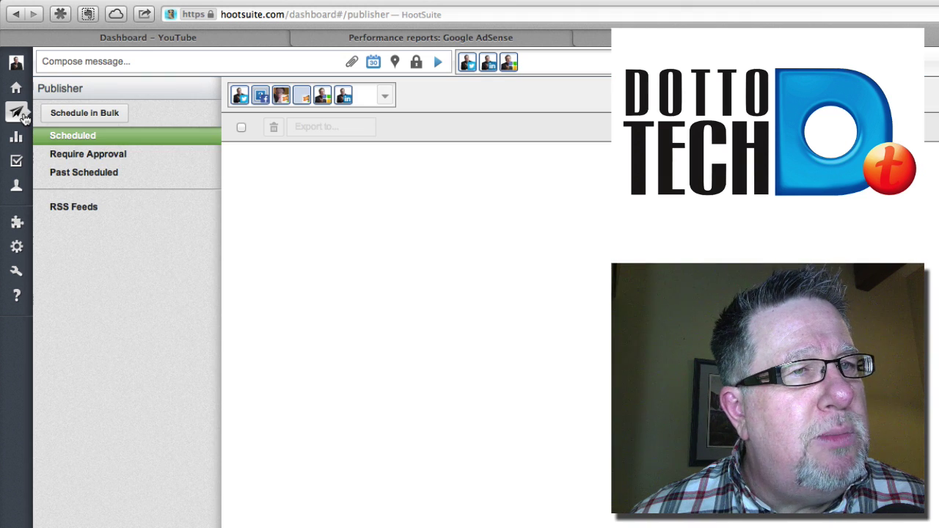
mouse_move(511, 226)
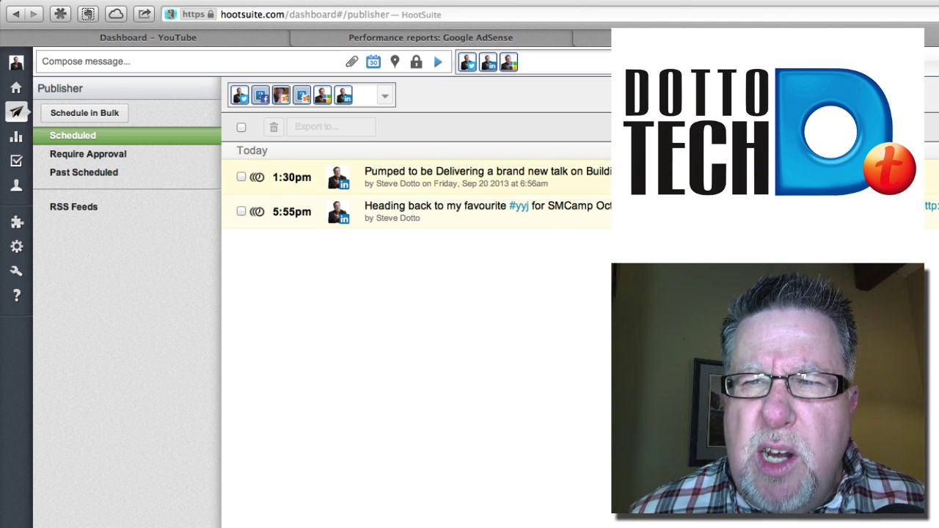
mouse_move(660, 213)
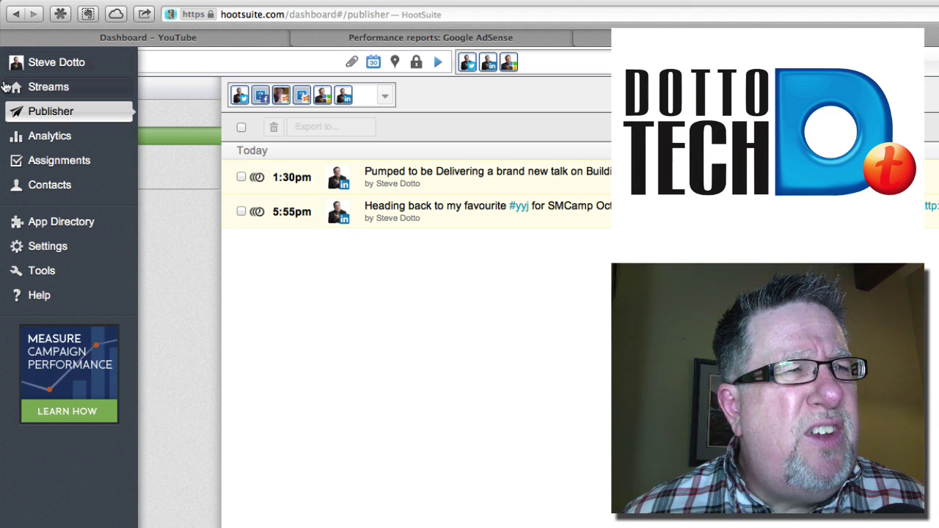
click(12, 85)
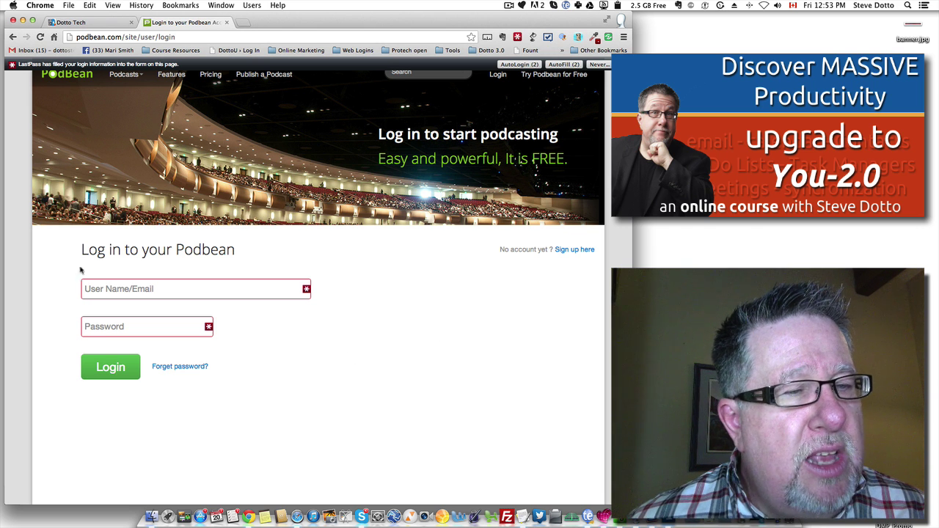
Step: Fill Podbean's username and password from the first saved podbean.com LastPass login
click(110, 291)
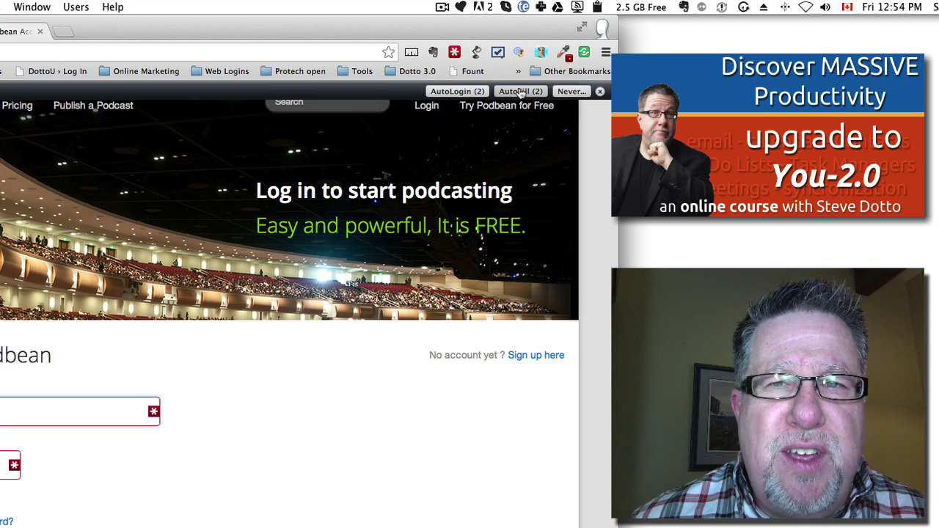
click(520, 91)
click(430, 127)
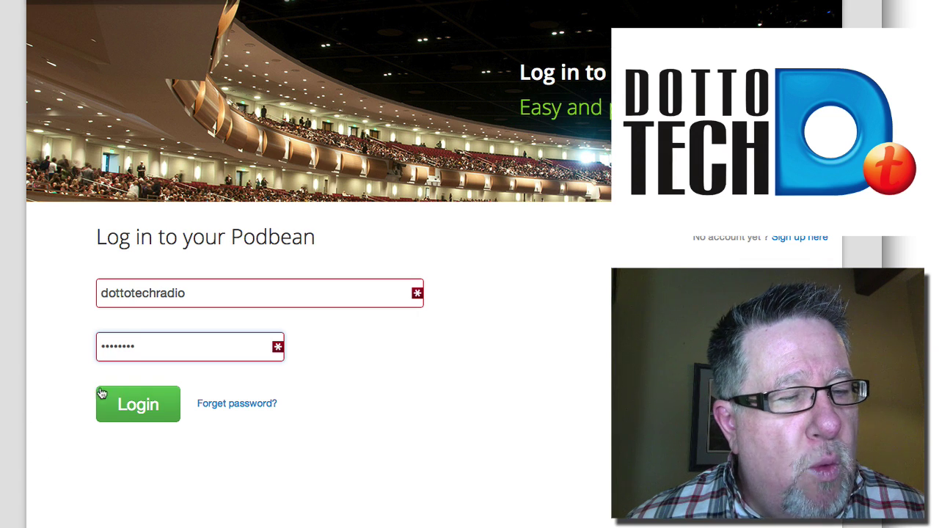
Step: Log in to Podbean and capture a home-page screenshot with Evernote Web Clipper
click(134, 405)
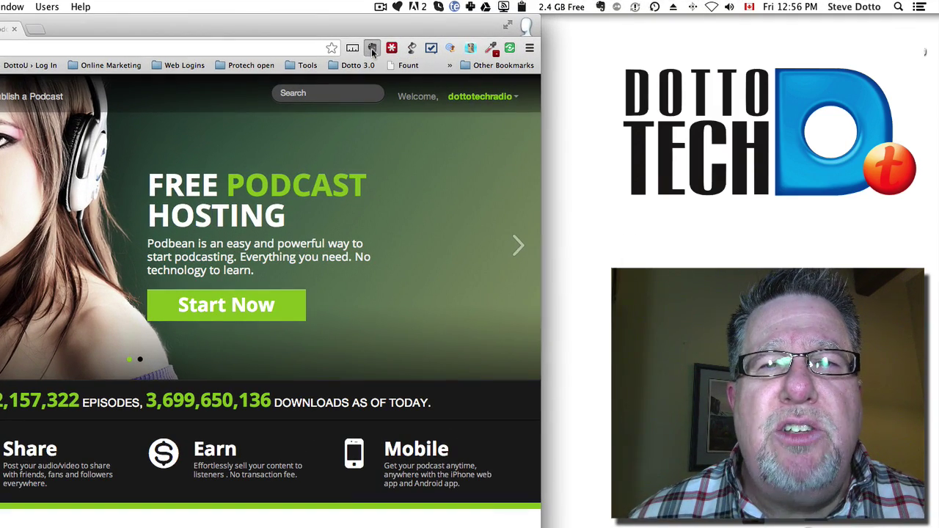
click(503, 38)
click(497, 175)
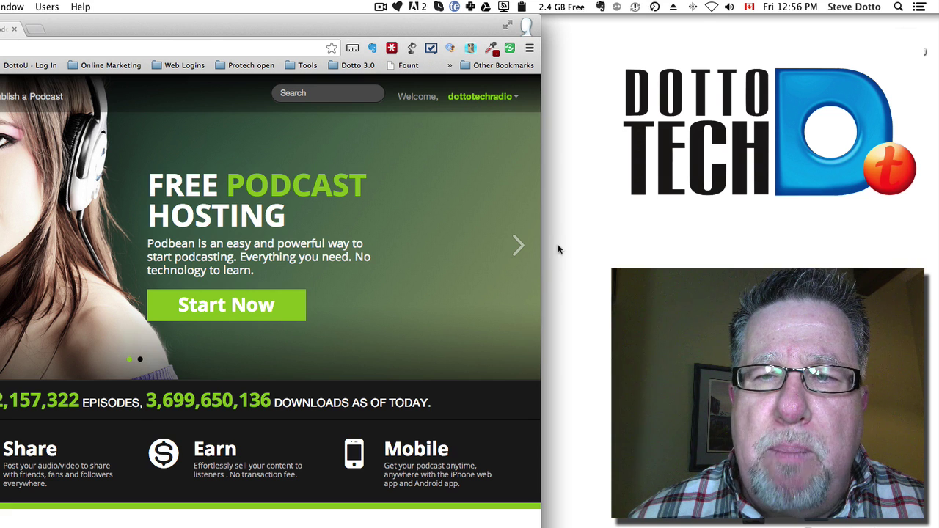
key(Return)
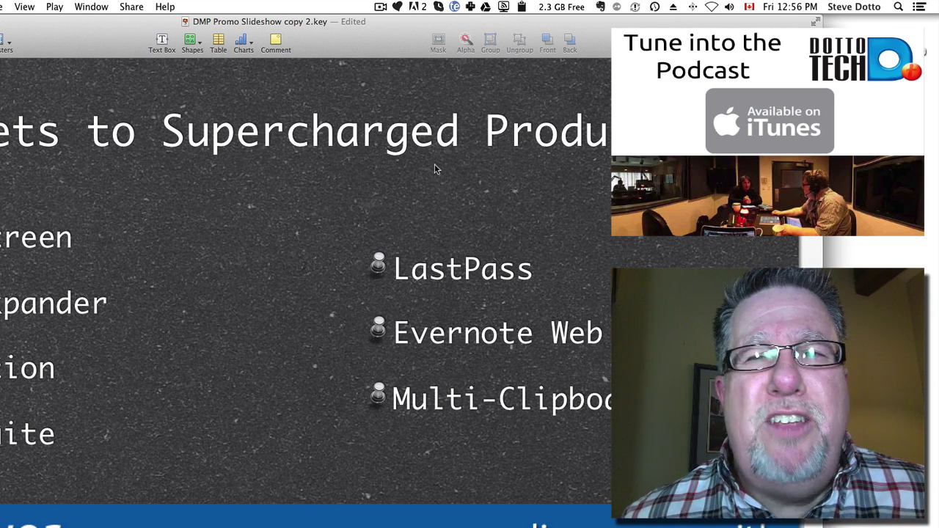
Step: Show Clyppan's clipboard history from the menu bar and scroll through entries like #B10000 and a Vimeo embed code
click(519, 7)
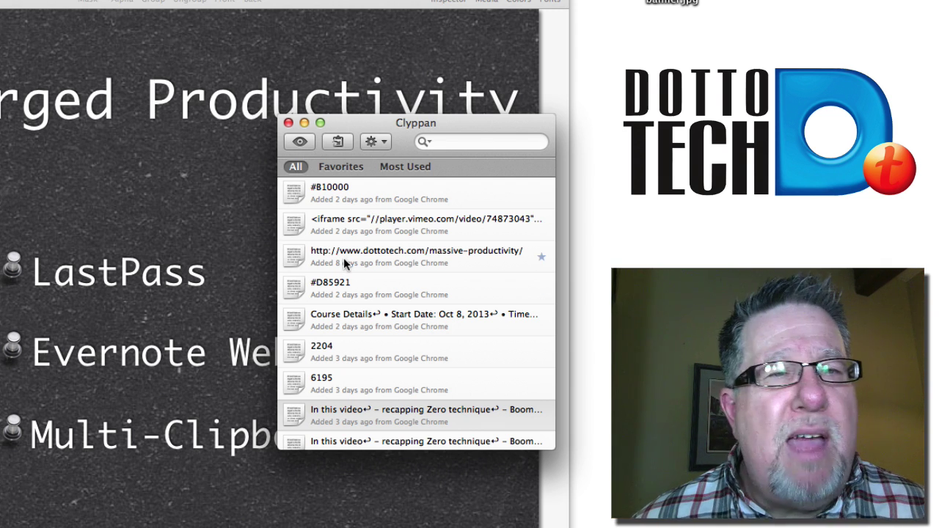
scroll(373, 224, down, 1)
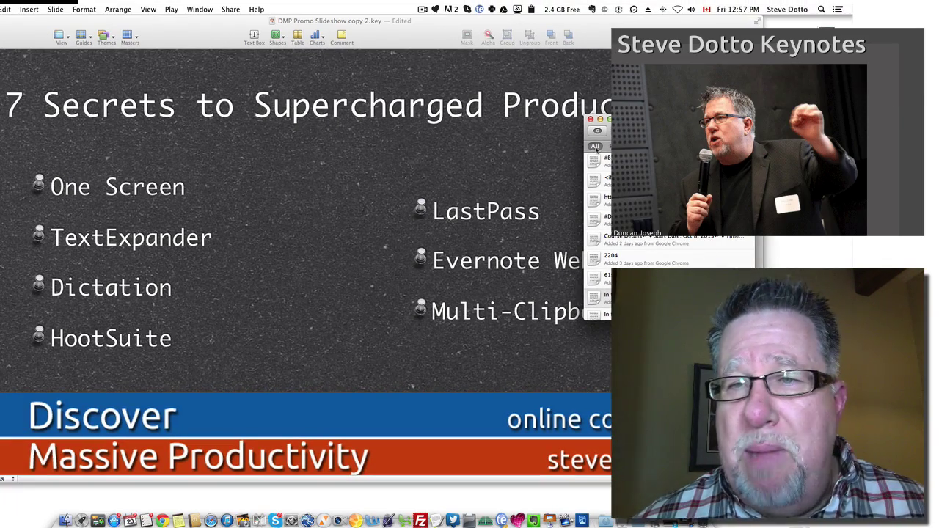
Step: Dismiss the Clyppan window to reveal the full '7 Secrets to Supercharged Productivity' slide
click(590, 119)
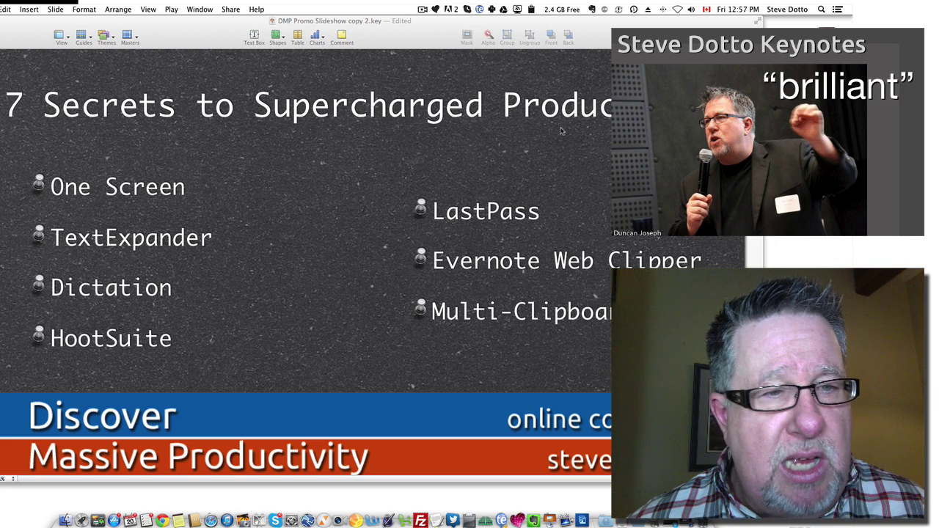